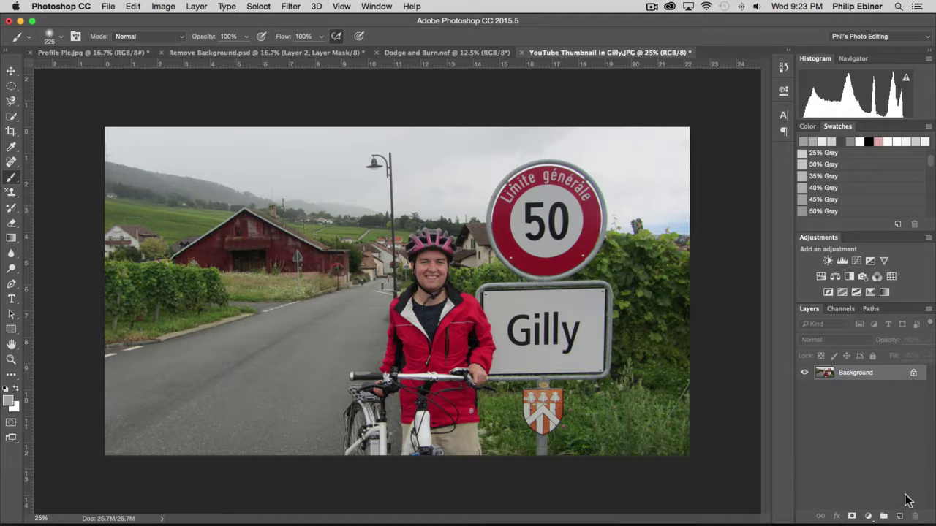
Step: Add a new empty layer above the Background layer and look through the gray swatches
{"action": "left_click", "coordinate": [900, 516]}
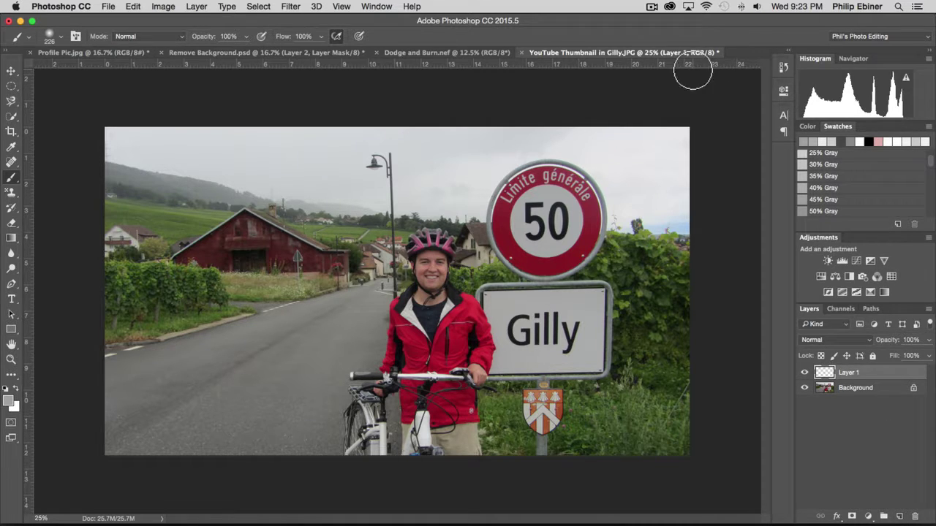
{"action": "scroll", "coordinate": [870, 177], "scroll_direction": "down", "scroll_amount": 3}
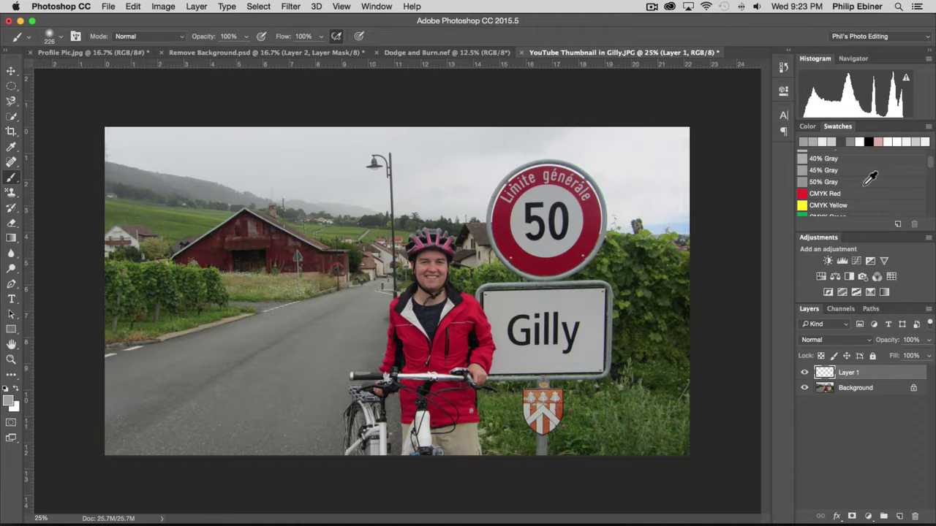
{"action": "scroll", "coordinate": [870, 178], "scroll_direction": "down", "scroll_amount": 5}
{"action": "scroll", "coordinate": [870, 177], "scroll_direction": "down", "scroll_amount": 5}
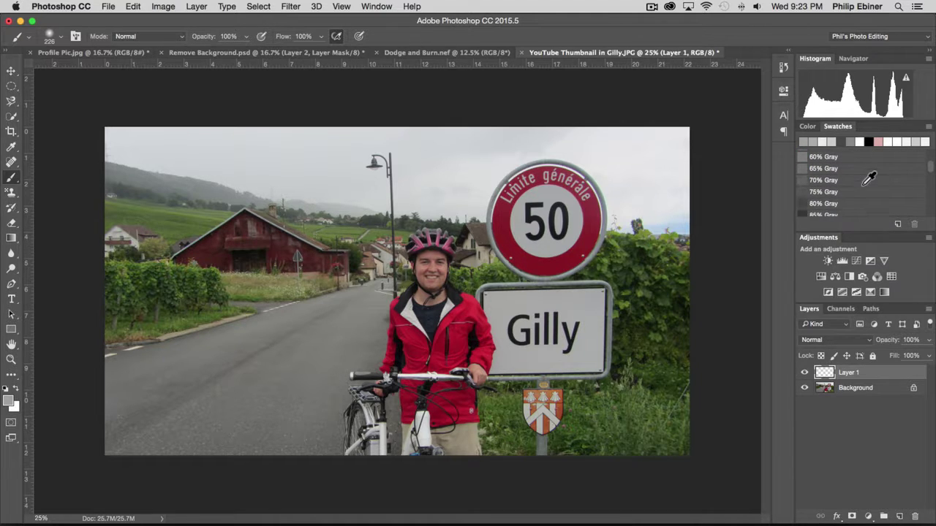
{"action": "left_click", "coordinate": [808, 128]}
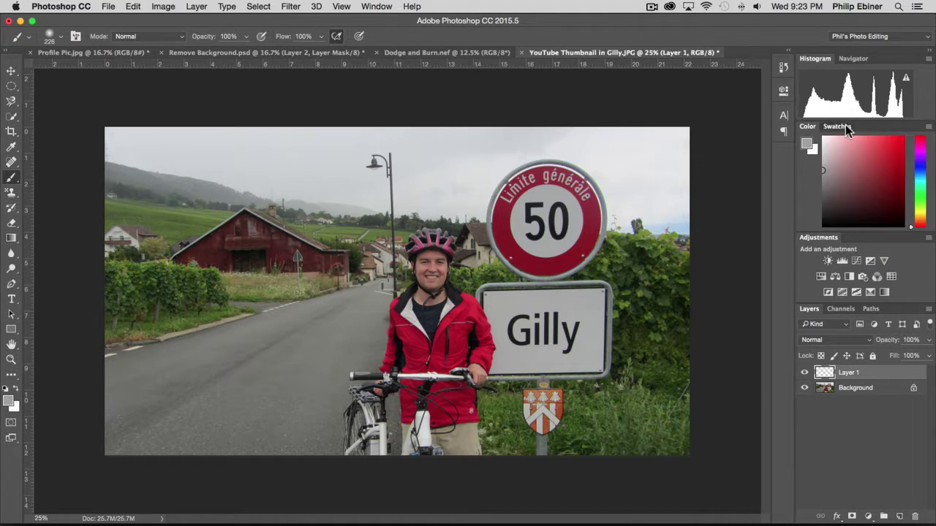
{"action": "left_click", "coordinate": [845, 125]}
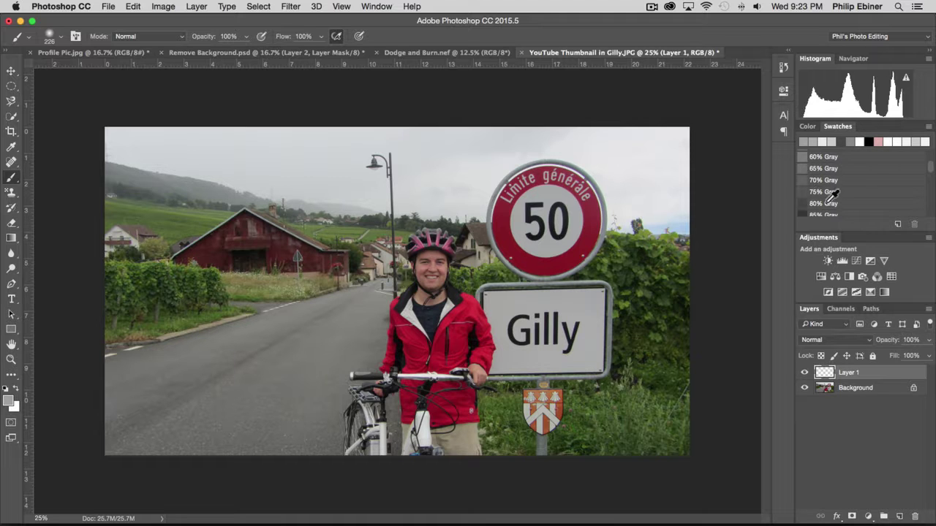
Step: Try the Tiny Thumbnail and Small Thumbnail displays for the swatches, and return them to Small List
{"action": "left_click", "coordinate": [930, 126]}
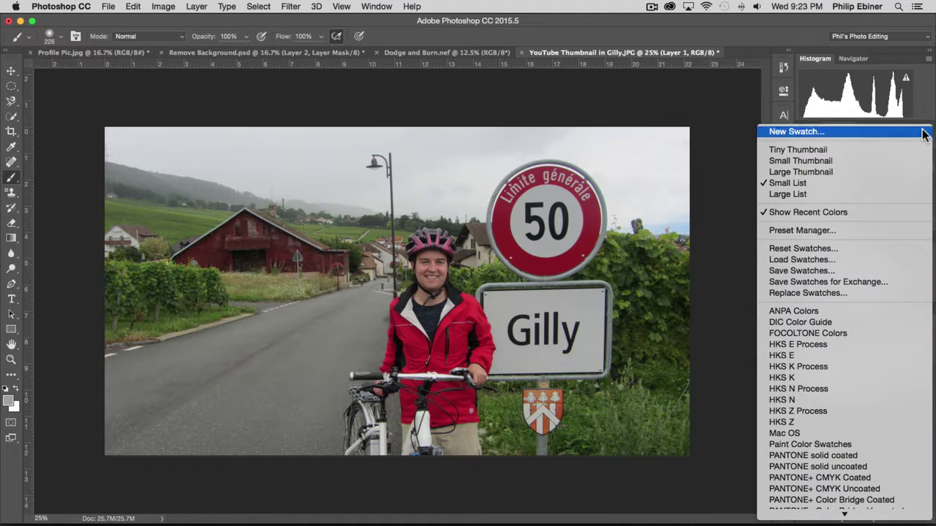
{"action": "left_click", "coordinate": [849, 150]}
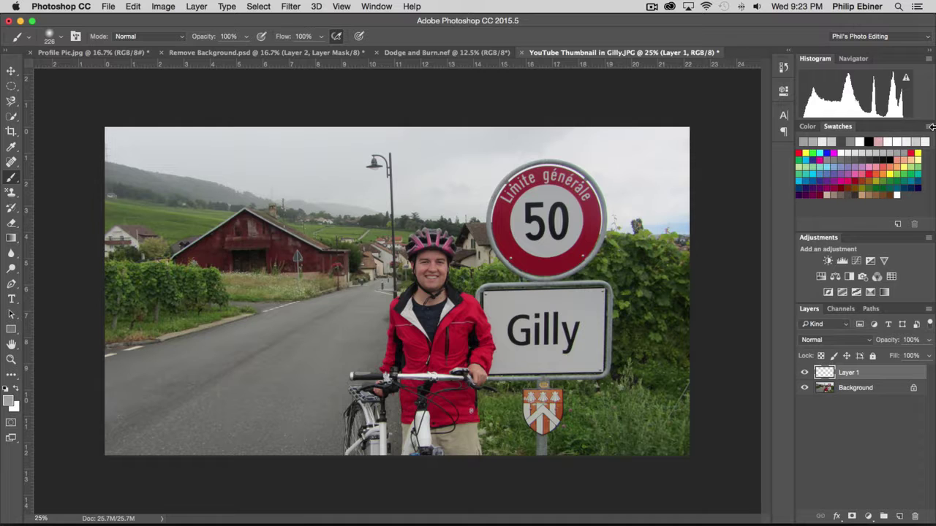
{"action": "left_click", "coordinate": [930, 126]}
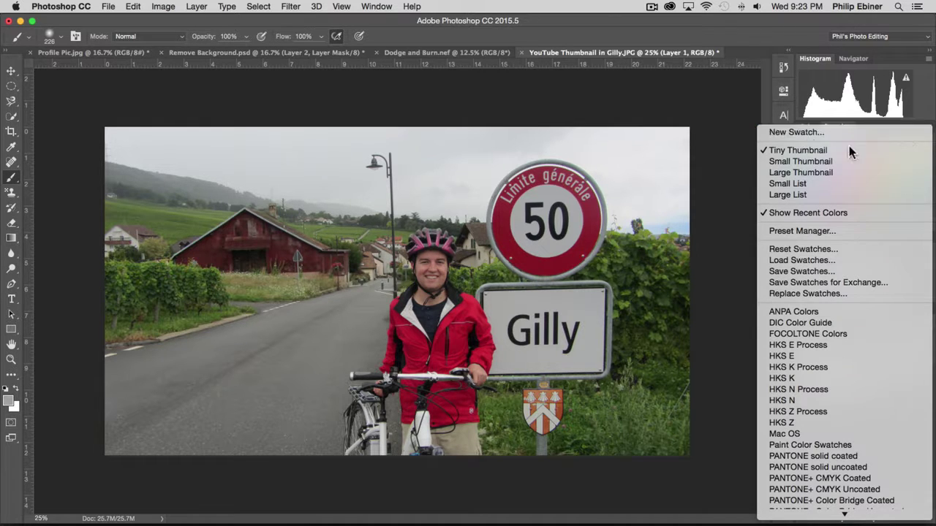
{"action": "left_click", "coordinate": [804, 160]}
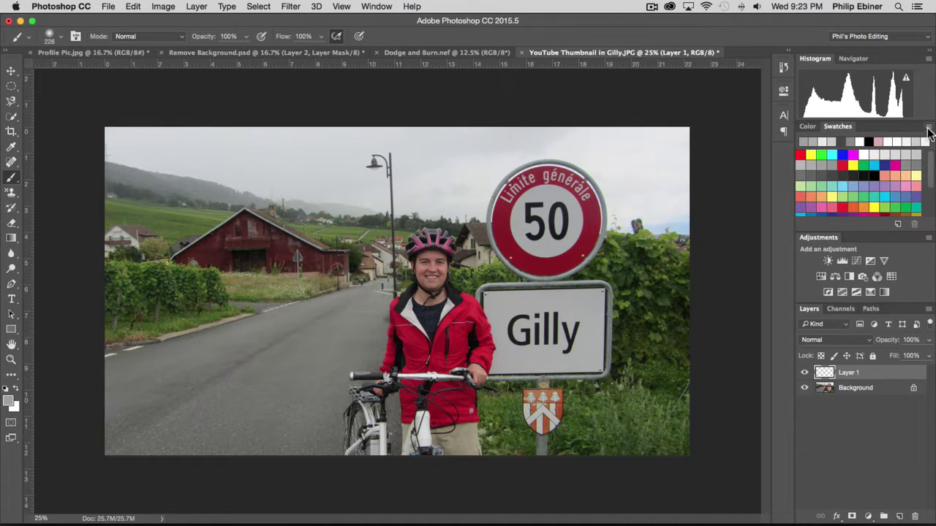
{"action": "left_click", "coordinate": [929, 129]}
{"action": "left_click", "coordinate": [844, 179]}
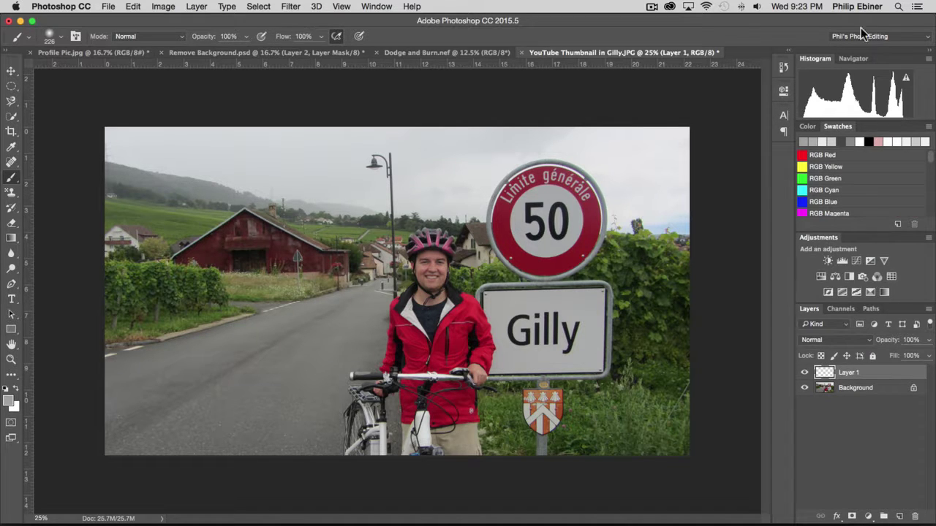
Step: Close the Histogram and Navigator panels to make more room for the swatches
{"action": "right_click", "coordinate": [822, 58]}
{"action": "left_click", "coordinate": [822, 63]}
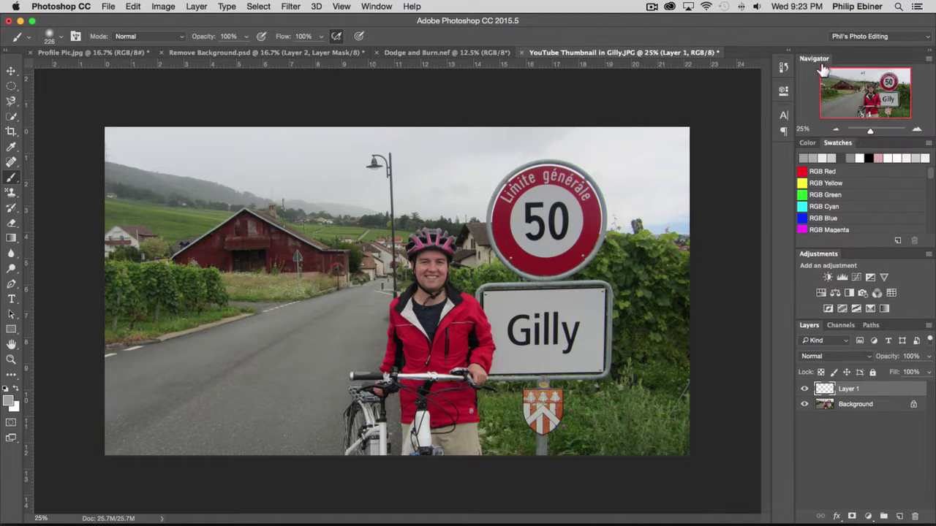
{"action": "right_click", "coordinate": [817, 59]}
{"action": "left_click", "coordinate": [843, 64]}
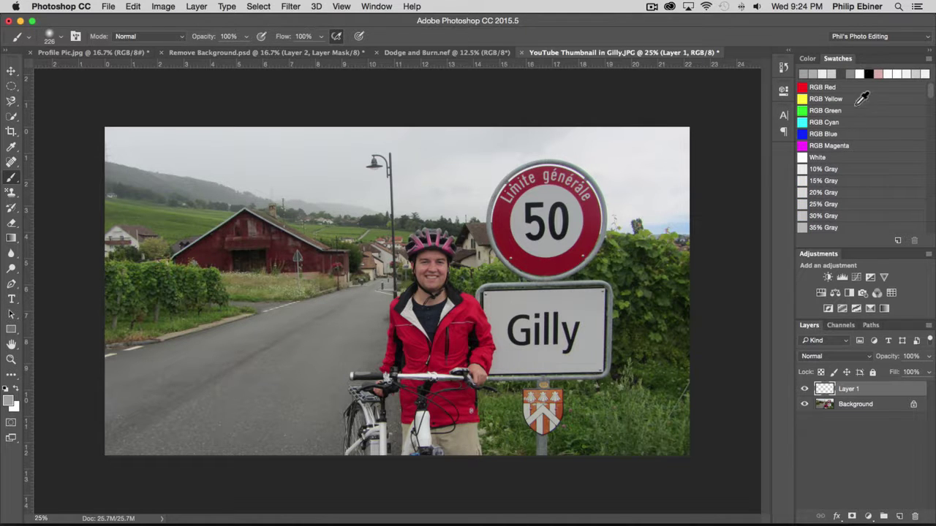
Step: Choose the 55% Gray swatch as the foreground color and fill Layer 1 with it
{"action": "scroll", "coordinate": [863, 147], "scroll_direction": "down", "scroll_amount": 2}
{"action": "scroll", "coordinate": [864, 147], "scroll_direction": "down", "scroll_amount": 2}
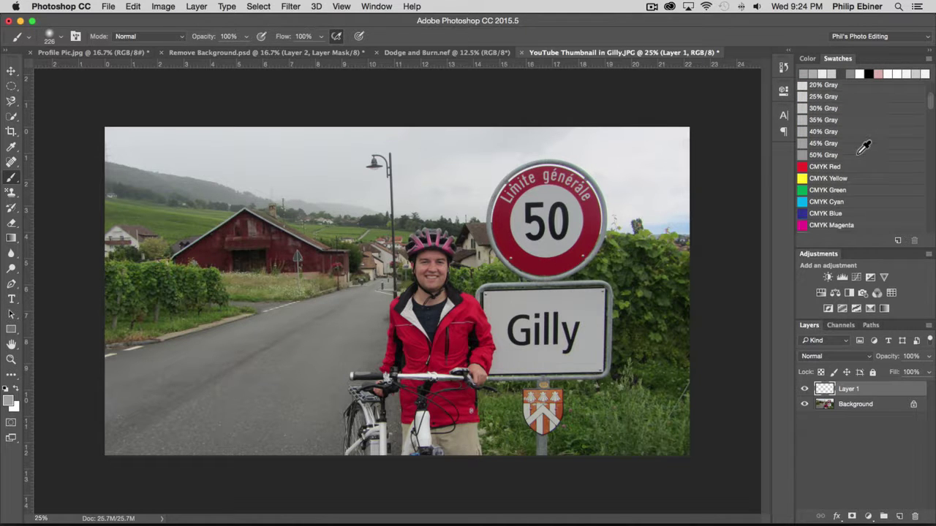
{"action": "scroll", "coordinate": [863, 147], "scroll_direction": "down", "scroll_amount": 4}
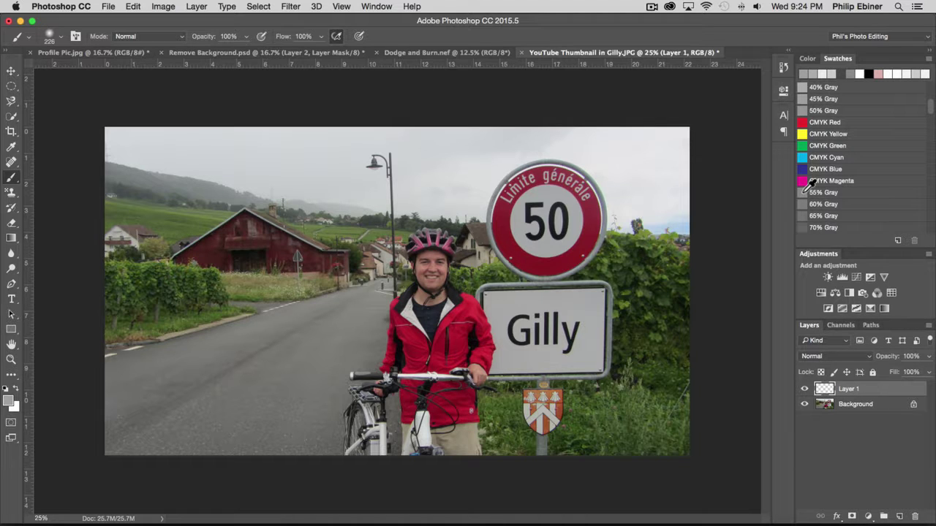
{"action": "left_click", "coordinate": [807, 191]}
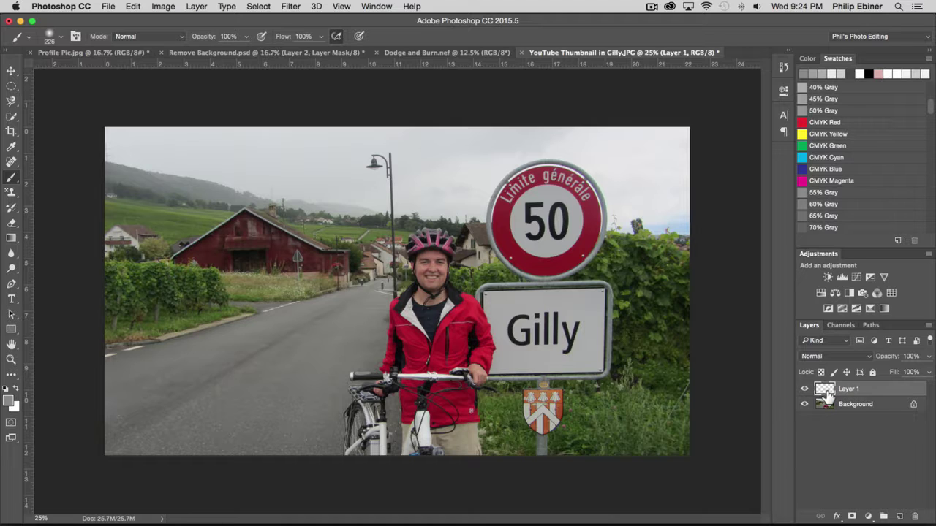
{"action": "key", "text": "alt+BackSpace"}
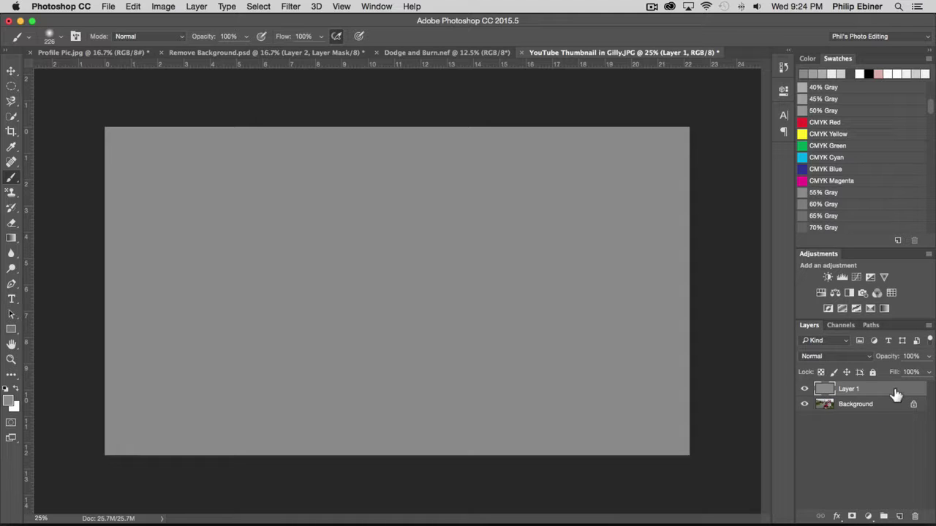
Step: Rename the gray layer "Dodge and Burn" and set its blend mode to Overlay
{"action": "double_click", "coordinate": [850, 389]}
{"action": "type", "text": "Dodge and Burn"}
{"action": "key", "text": "Return"}
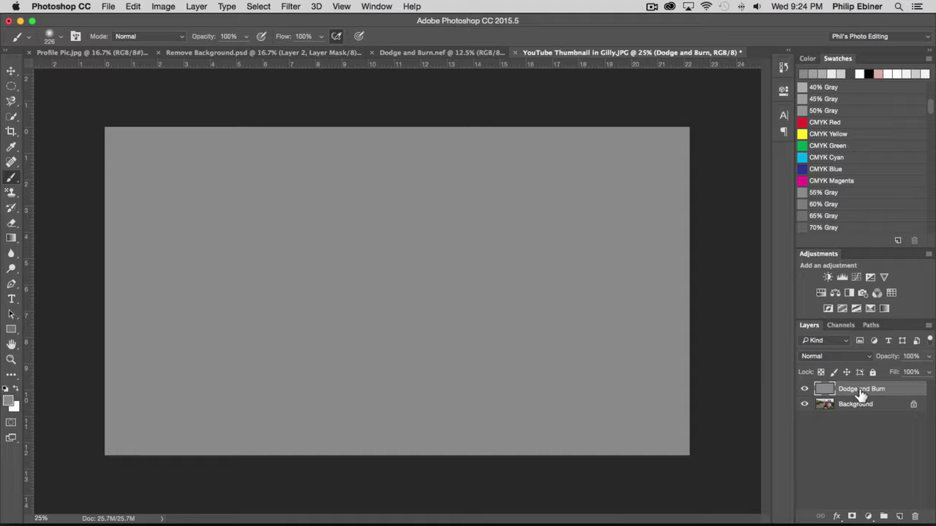
{"action": "left_click", "coordinate": [840, 353]}
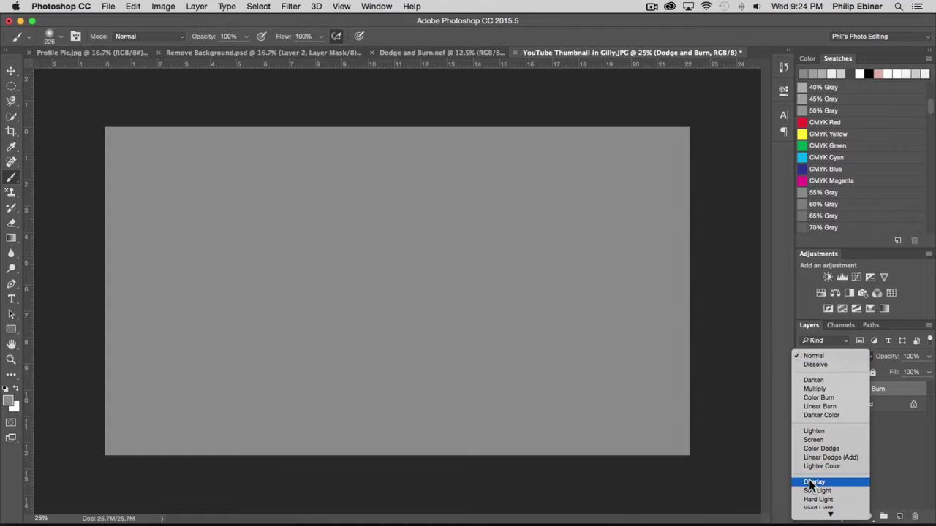
{"action": "left_click", "coordinate": [841, 460]}
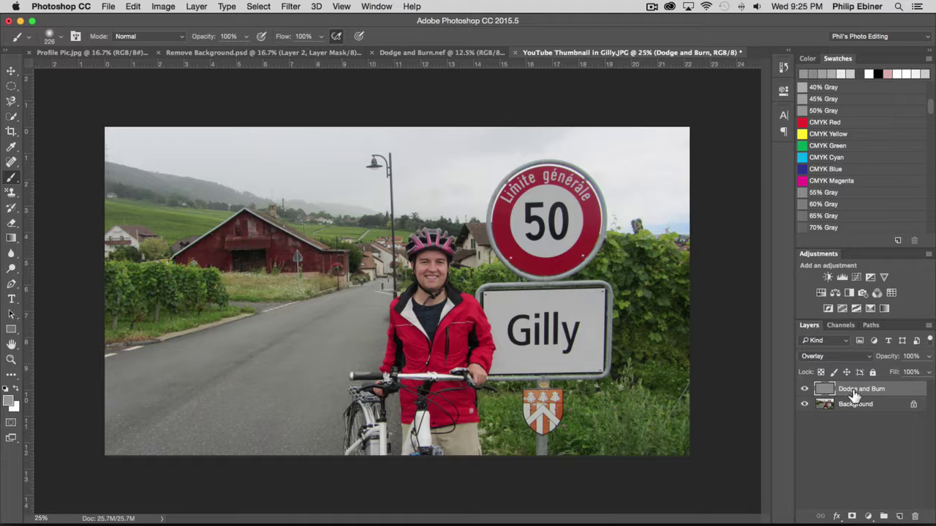
Step: Toggle the Dodge and Burn layer's visibility to compare the photo with and without it
{"action": "left_click", "coordinate": [805, 389]}
{"action": "left_click", "coordinate": [805, 388]}
{"action": "left_click", "coordinate": [805, 390]}
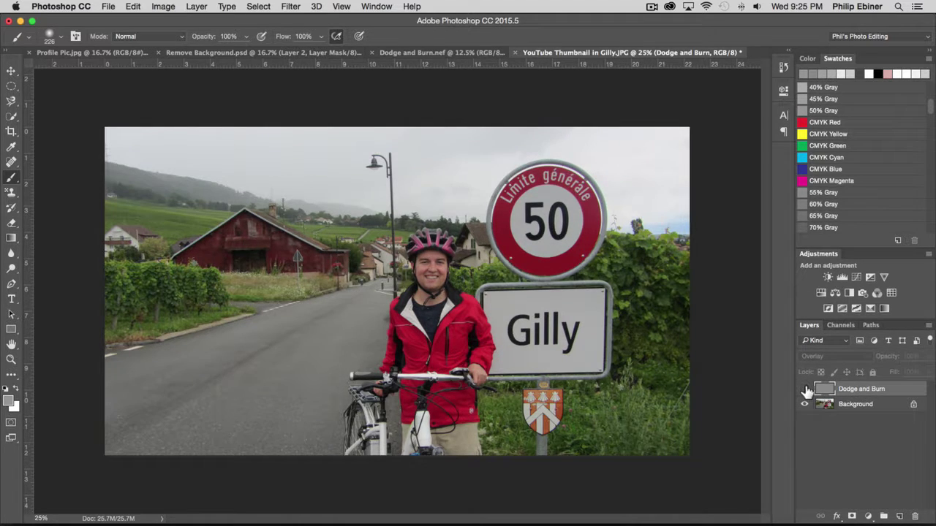
{"action": "left_click", "coordinate": [805, 389]}
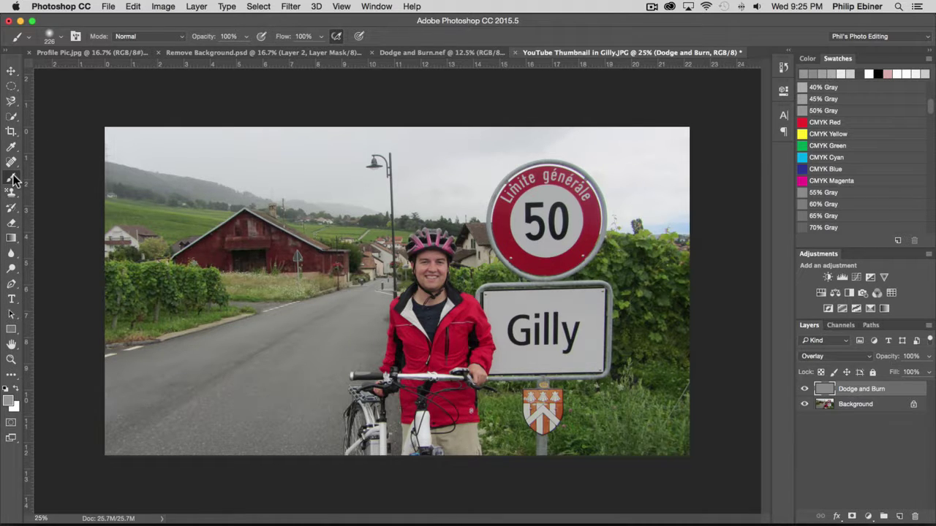
Step: Try lightening the barn, sky and roadside with a soft 348 px brush in 35% Gray
{"action": "left_click", "coordinate": [51, 35]}
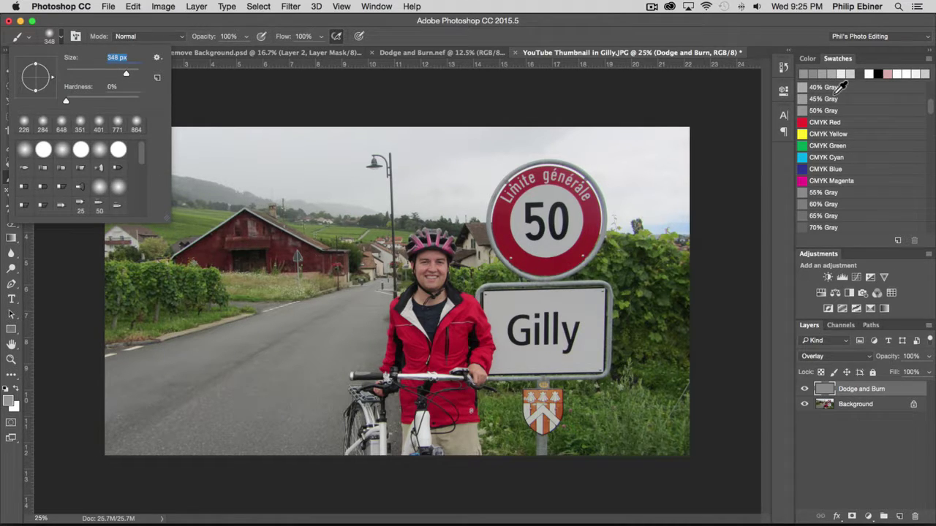
{"action": "scroll", "coordinate": [841, 103], "scroll_direction": "up", "scroll_amount": 2}
{"action": "scroll", "coordinate": [859, 132], "scroll_direction": "up", "scroll_amount": 1}
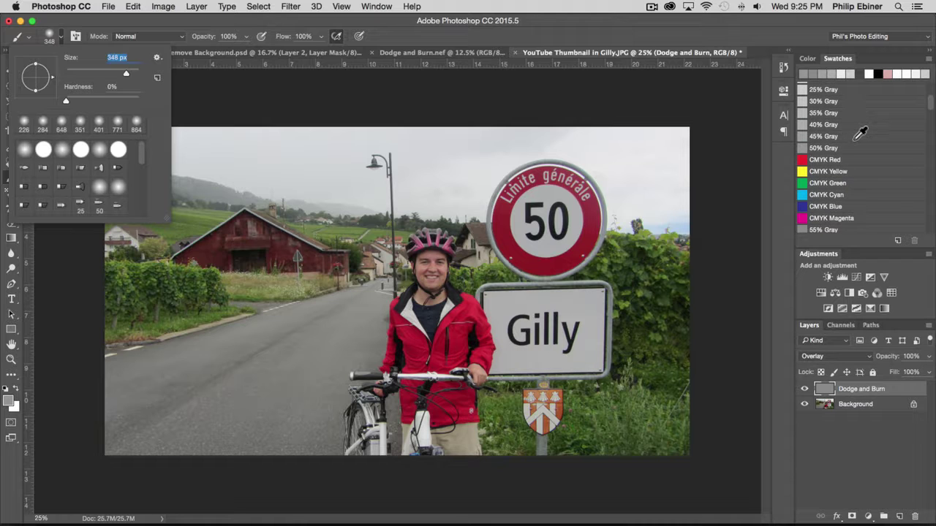
{"action": "left_click", "coordinate": [824, 110]}
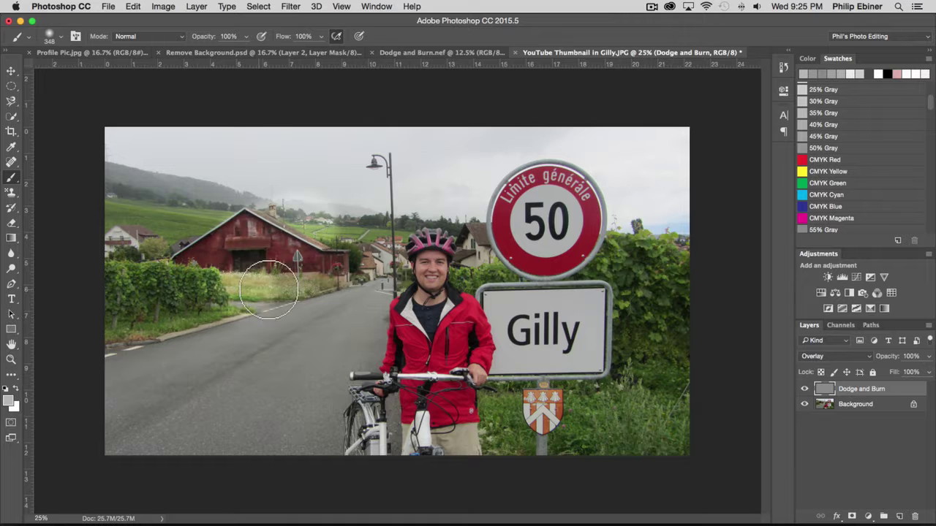
{"action": "mouse_move", "coordinate": [313, 184]}
{"action": "left_mouse_down"}
{"action": "mouse_move", "coordinate": [55, 201]}
{"action": "mouse_move", "coordinate": [403, 154]}
{"action": "mouse_move", "coordinate": [272, 127]}
{"action": "mouse_move", "coordinate": [90, 247]}
{"action": "mouse_move", "coordinate": [364, 147]}
{"action": "mouse_move", "coordinate": [417, 155]}
{"action": "mouse_move", "coordinate": [579, 202]}
{"action": "mouse_move", "coordinate": [593, 311]}
{"action": "mouse_move", "coordinate": [579, 162]}
{"action": "mouse_move", "coordinate": [640, 235]}
{"action": "mouse_move", "coordinate": [628, 221]}
{"action": "mouse_move", "coordinate": [648, 179]}
{"action": "mouse_move", "coordinate": [661, 204]}
{"action": "left_mouse_up"}
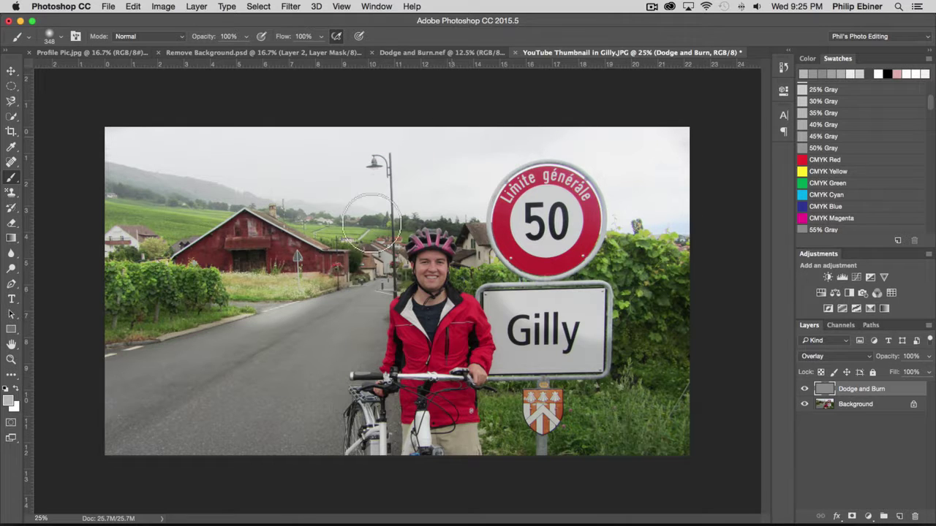
{"action": "mouse_move", "coordinate": [223, 301]}
{"action": "left_mouse_down"}
{"action": "mouse_move", "coordinate": [173, 269]}
{"action": "mouse_move", "coordinate": [130, 313]}
{"action": "mouse_move", "coordinate": [140, 234]}
{"action": "mouse_move", "coordinate": [248, 296]}
{"action": "mouse_move", "coordinate": [153, 293]}
{"action": "mouse_move", "coordinate": [307, 207]}
{"action": "left_mouse_up"}
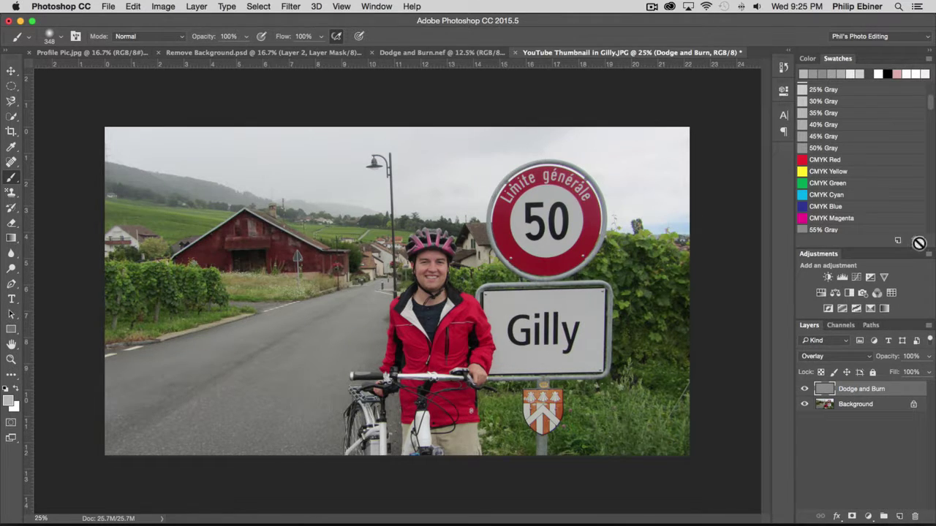
Step: Try darkening the barn and roadside with 65% Gray brush strokes, and undo them
{"action": "scroll", "coordinate": [889, 125], "scroll_direction": "down", "scroll_amount": 2}
{"action": "scroll", "coordinate": [911, 149], "scroll_direction": "down", "scroll_amount": 3}
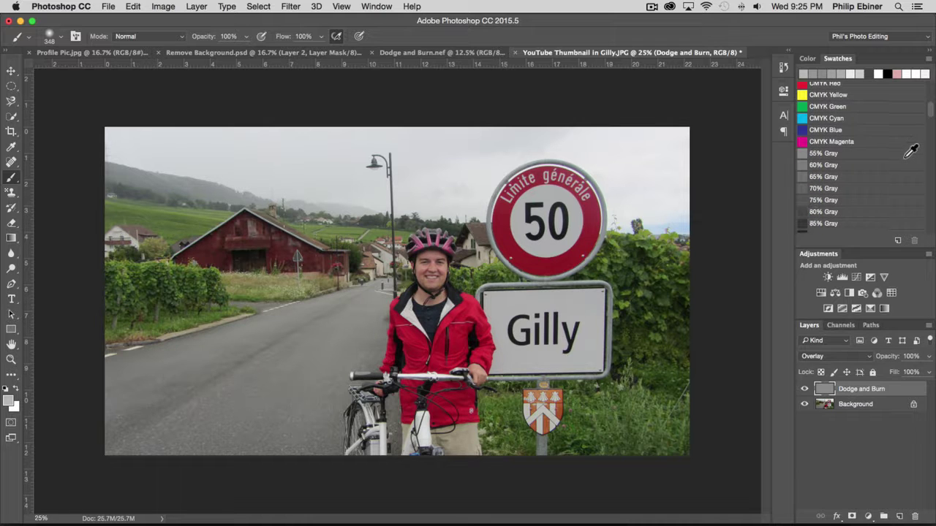
{"action": "left_click", "coordinate": [832, 177]}
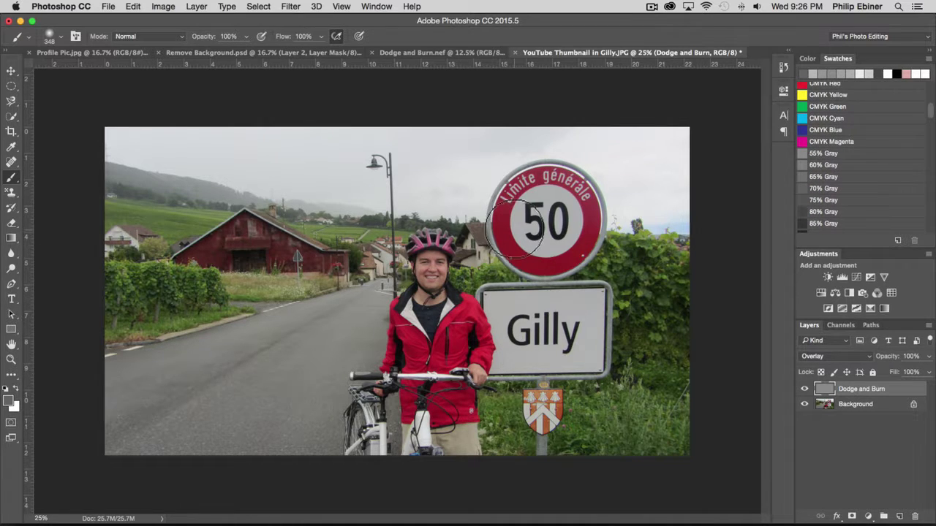
{"action": "mouse_move", "coordinate": [314, 219]}
{"action": "left_mouse_down"}
{"action": "mouse_move", "coordinate": [168, 299]}
{"action": "mouse_move", "coordinate": [87, 281]}
{"action": "mouse_move", "coordinate": [191, 249]}
{"action": "left_mouse_up"}
{"action": "mouse_move", "coordinate": [290, 276]}
{"action": "left_mouse_down"}
{"action": "mouse_move", "coordinate": [323, 252]}
{"action": "mouse_move", "coordinate": [271, 313]}
{"action": "mouse_move", "coordinate": [254, 322]}
{"action": "mouse_move", "coordinate": [250, 296]}
{"action": "mouse_move", "coordinate": [275, 293]}
{"action": "mouse_move", "coordinate": [147, 332]}
{"action": "mouse_move", "coordinate": [142, 353]}
{"action": "mouse_move", "coordinate": [187, 332]}
{"action": "mouse_move", "coordinate": [222, 339]}
{"action": "left_mouse_up"}
{"action": "key", "text": "ctrl+z"}
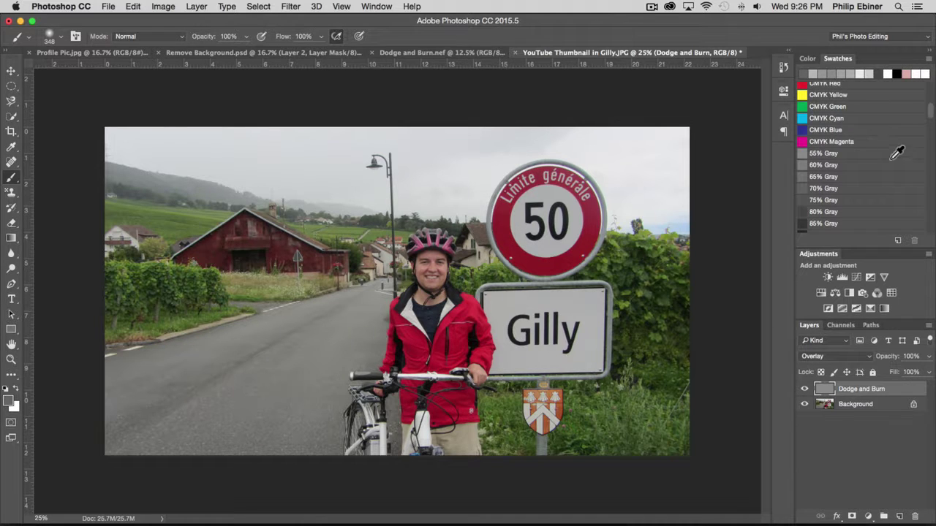
Step: Reduce the brush size to 229 px and lighten the cyclist's face with the 45% Gray swatch
{"action": "scroll", "coordinate": [846, 109], "scroll_direction": "up", "scroll_amount": 2}
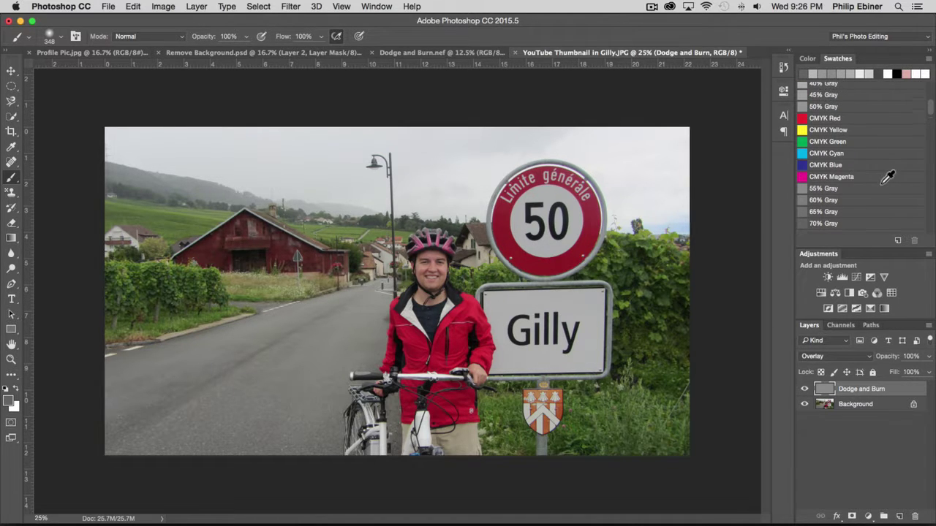
{"action": "left_click", "coordinate": [819, 107]}
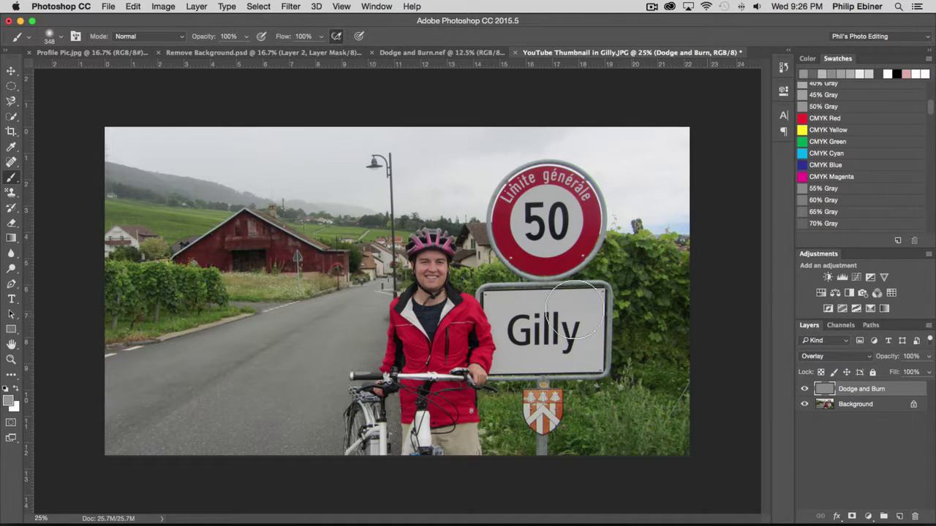
{"action": "mouse_move", "coordinate": [440, 274]}
{"action": "left_mouse_down"}
{"action": "mouse_move", "coordinate": [430, 274]}
{"action": "mouse_move", "coordinate": [429, 296]}
{"action": "mouse_move", "coordinate": [429, 267]}
{"action": "left_mouse_up"}
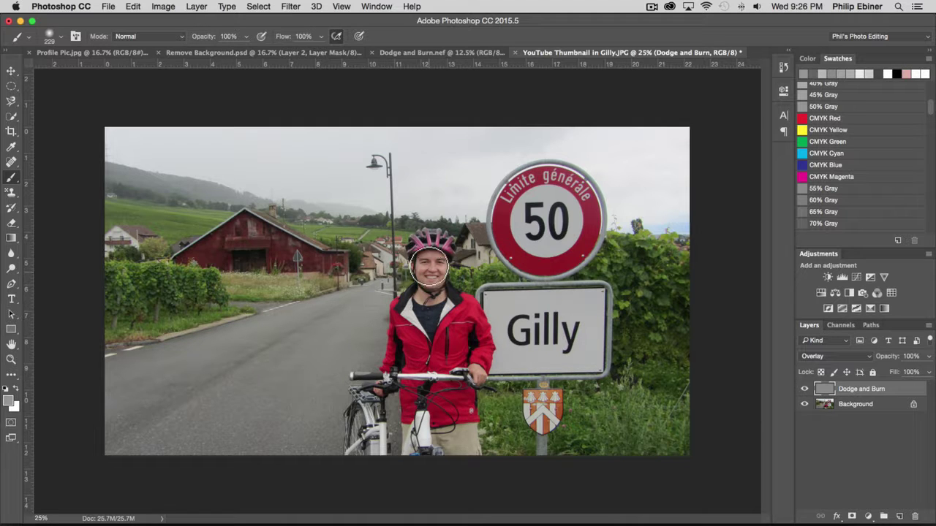
{"action": "left_click", "coordinate": [820, 94]}
{"action": "mouse_move", "coordinate": [431, 287]}
{"action": "left_mouse_down"}
{"action": "mouse_move", "coordinate": [432, 272]}
{"action": "mouse_move", "coordinate": [431, 293]}
{"action": "left_mouse_up"}
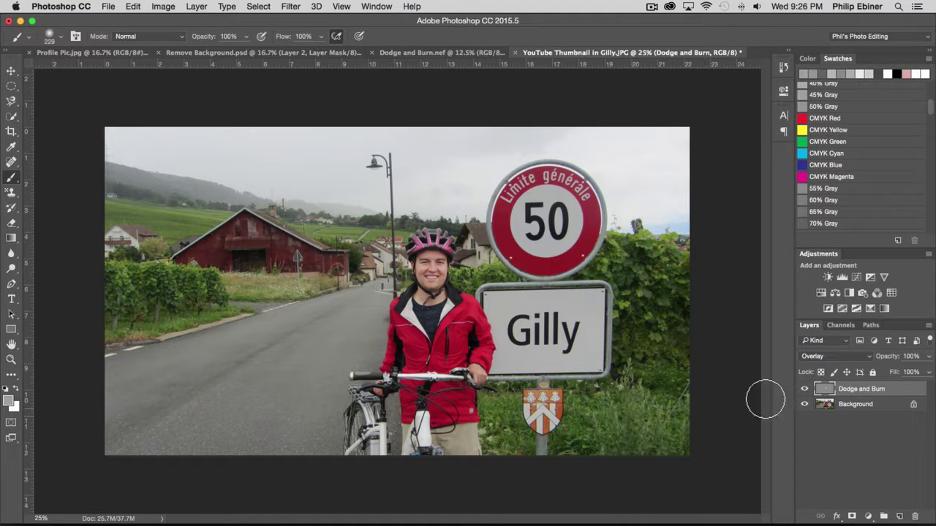
Step: Enlarge the layer thumbnails so the painted area on the Dodge and Burn layer is easier to see
{"action": "right_click", "coordinate": [824, 395]}
{"action": "left_click", "coordinate": [843, 389]}
{"action": "right_click", "coordinate": [825, 386]}
{"action": "left_click", "coordinate": [745, 390]}
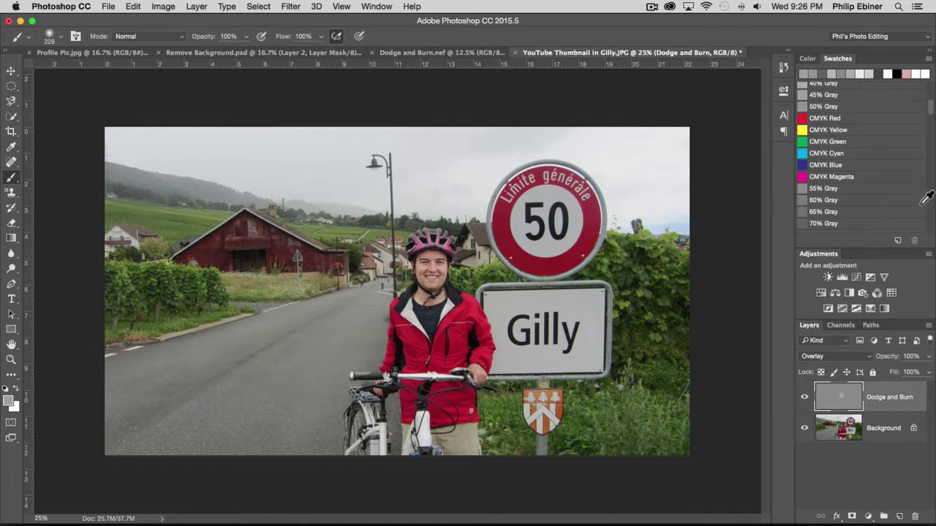
Step: Enlarge the soft brush to 518 px and lighten the sky with the 35% Gray swatch
{"action": "scroll", "coordinate": [880, 157], "scroll_direction": "up", "scroll_amount": 1}
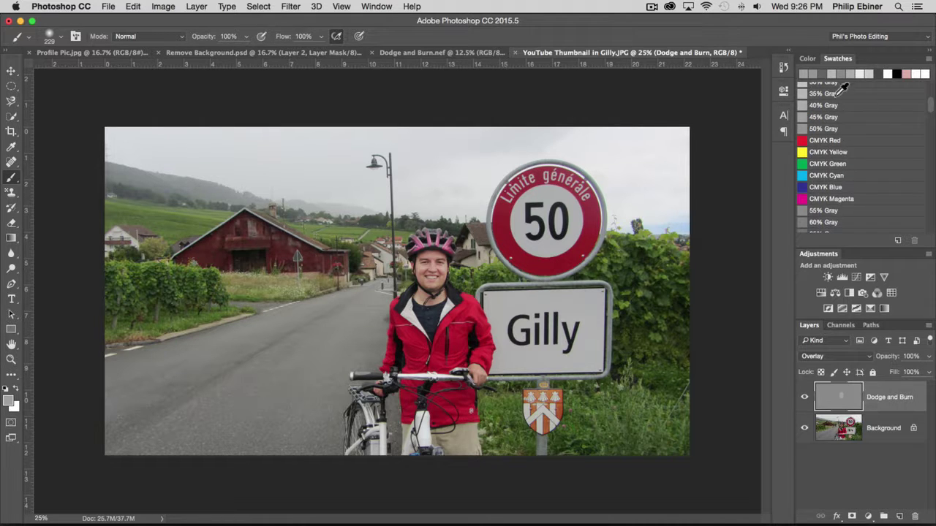
{"action": "left_click_drag", "start_coordinate": [164, 156], "coordinate": [184, 157], "text": "ctrl+alt"}
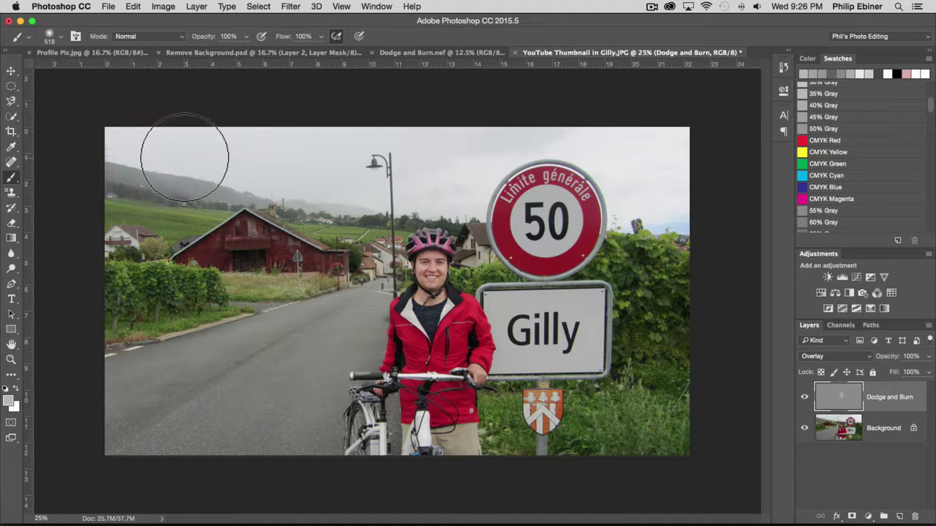
{"action": "mouse_move", "coordinate": [351, 159]}
{"action": "left_mouse_down"}
{"action": "mouse_move", "coordinate": [358, 127]}
{"action": "mouse_move", "coordinate": [400, 127]}
{"action": "mouse_move", "coordinate": [435, 150]}
{"action": "mouse_move", "coordinate": [439, 174]}
{"action": "mouse_move", "coordinate": [563, 120]}
{"action": "mouse_move", "coordinate": [623, 125]}
{"action": "mouse_move", "coordinate": [664, 182]}
{"action": "mouse_move", "coordinate": [663, 197]}
{"action": "mouse_move", "coordinate": [658, 150]}
{"action": "left_mouse_up"}
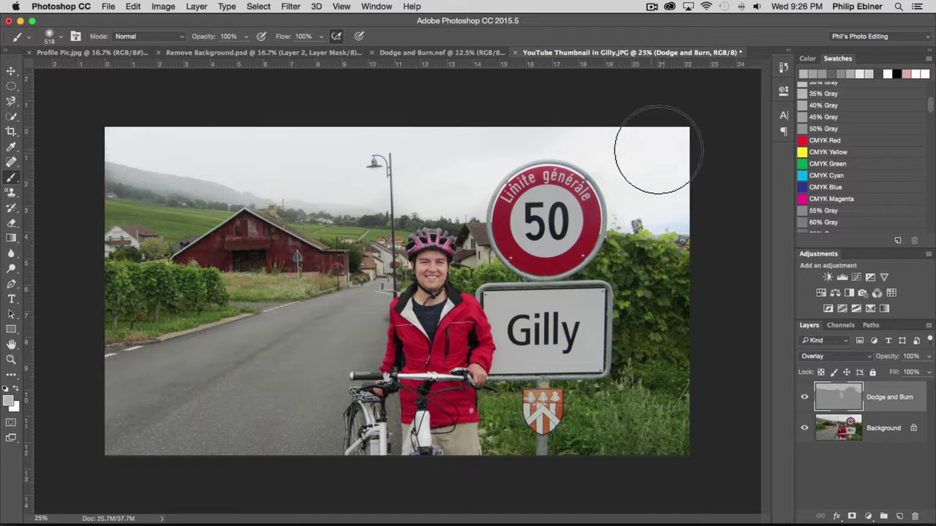
Step: Darken the vineyards on both sides of the photo with 65% Gray, and hide and show the Dodge and Burn layer to compare
{"action": "scroll", "coordinate": [863, 182], "scroll_direction": "down", "scroll_amount": 2}
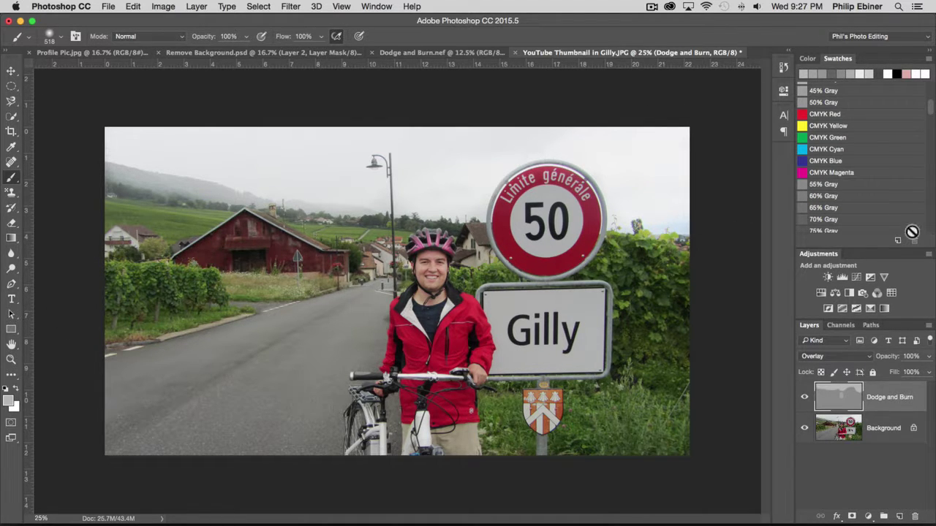
{"action": "scroll", "coordinate": [869, 203], "scroll_direction": "down", "scroll_amount": 1}
{"action": "left_click", "coordinate": [819, 189]}
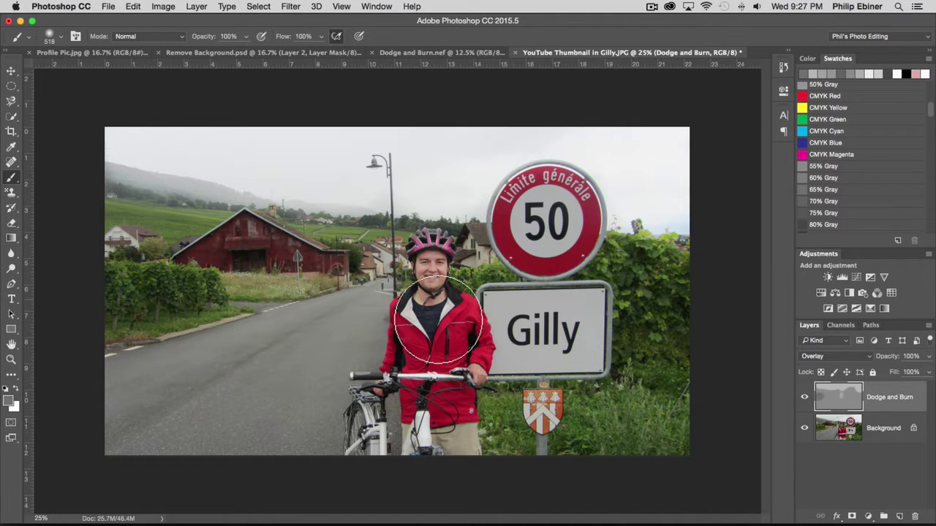
{"action": "mouse_move", "coordinate": [675, 283]}
{"action": "left_mouse_down"}
{"action": "mouse_move", "coordinate": [672, 349]}
{"action": "mouse_move", "coordinate": [658, 278]}
{"action": "left_mouse_up"}
{"action": "key", "text": "super+z"}
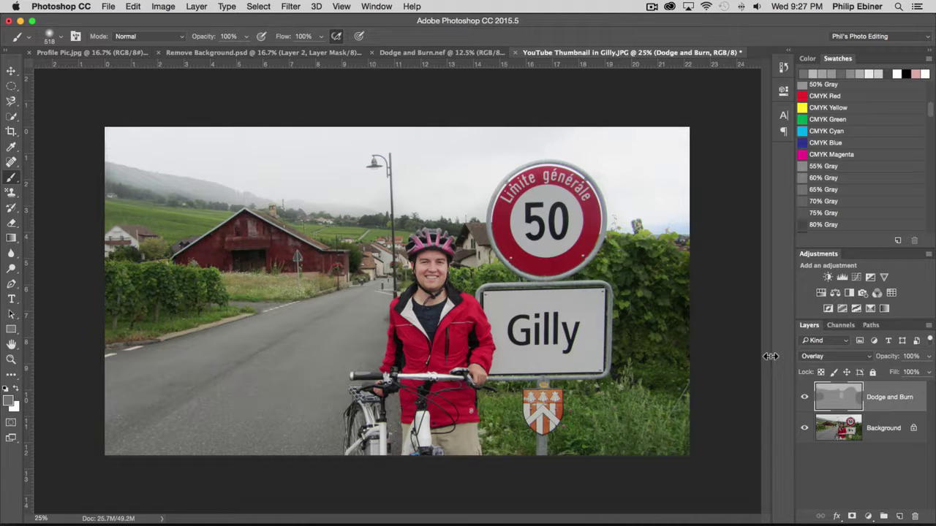
{"action": "left_click", "coordinate": [805, 399]}
{"action": "left_click", "coordinate": [805, 400]}
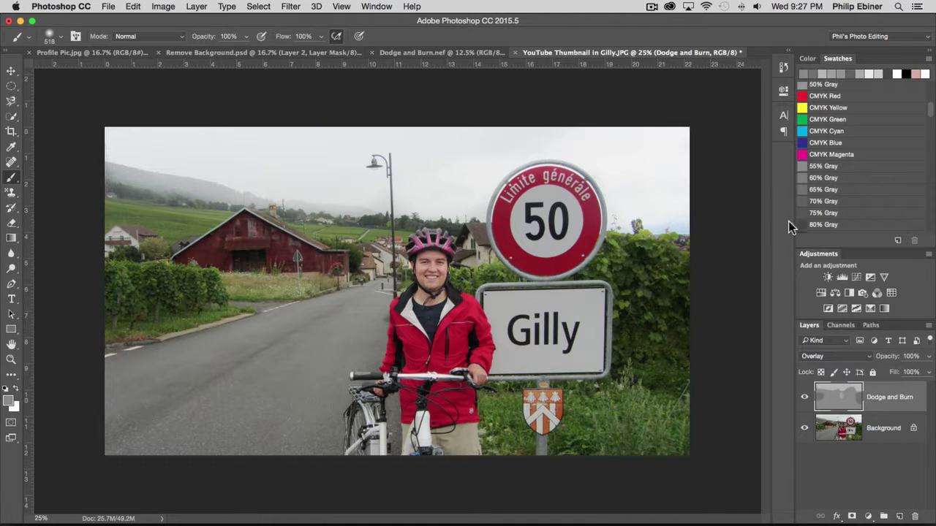
Step: Paint 50% Gray over the darkened vineyards and the lightened cyclist to neutralize the dodging and burning there
{"action": "mouse_move", "coordinate": [664, 254]}
{"action": "left_mouse_down"}
{"action": "mouse_move", "coordinate": [667, 364]}
{"action": "mouse_move", "coordinate": [644, 240]}
{"action": "mouse_move", "coordinate": [670, 343]}
{"action": "mouse_move", "coordinate": [636, 349]}
{"action": "mouse_move", "coordinate": [665, 288]}
{"action": "mouse_move", "coordinate": [644, 259]}
{"action": "mouse_move", "coordinate": [687, 293]}
{"action": "left_mouse_up"}
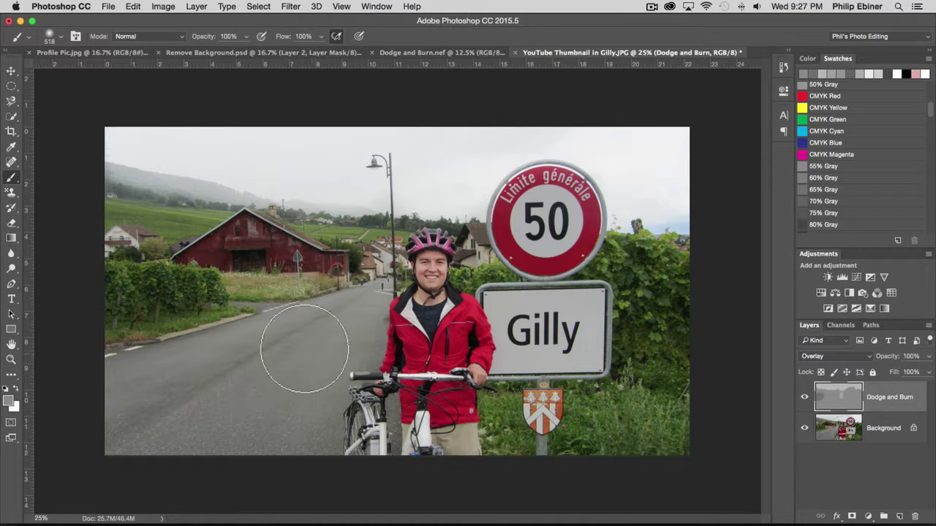
{"action": "mouse_move", "coordinate": [208, 285]}
{"action": "left_mouse_down"}
{"action": "mouse_move", "coordinate": [174, 261]}
{"action": "mouse_move", "coordinate": [101, 282]}
{"action": "mouse_move", "coordinate": [183, 265]}
{"action": "left_mouse_up"}
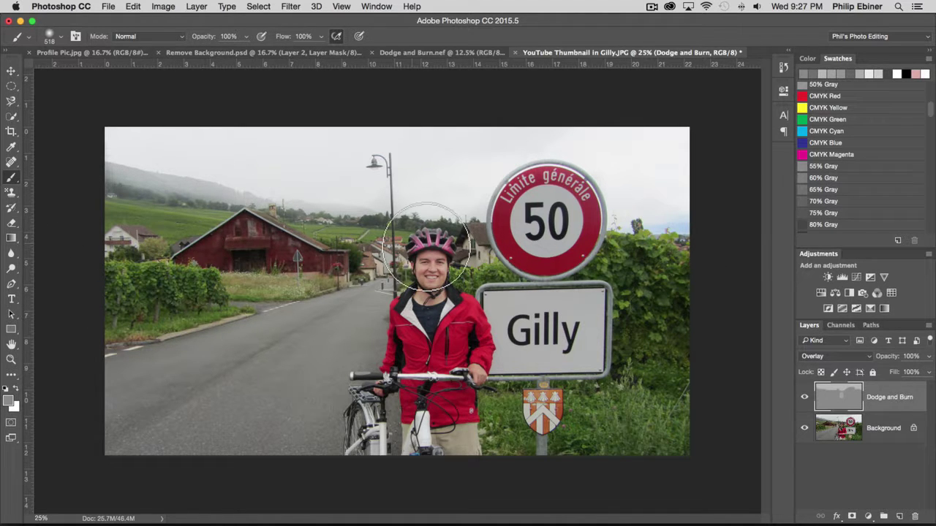
{"action": "mouse_move", "coordinate": [432, 251]}
{"action": "left_mouse_down"}
{"action": "mouse_move", "coordinate": [419, 268]}
{"action": "mouse_move", "coordinate": [379, 267]}
{"action": "left_mouse_up"}
{"action": "left_click_drag", "start_coordinate": [521, 378], "coordinate": [464, 360]}
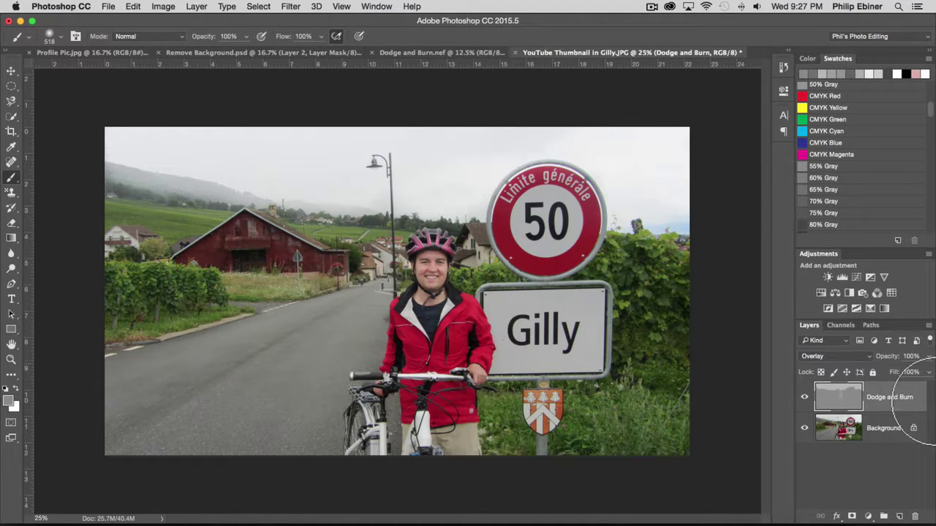